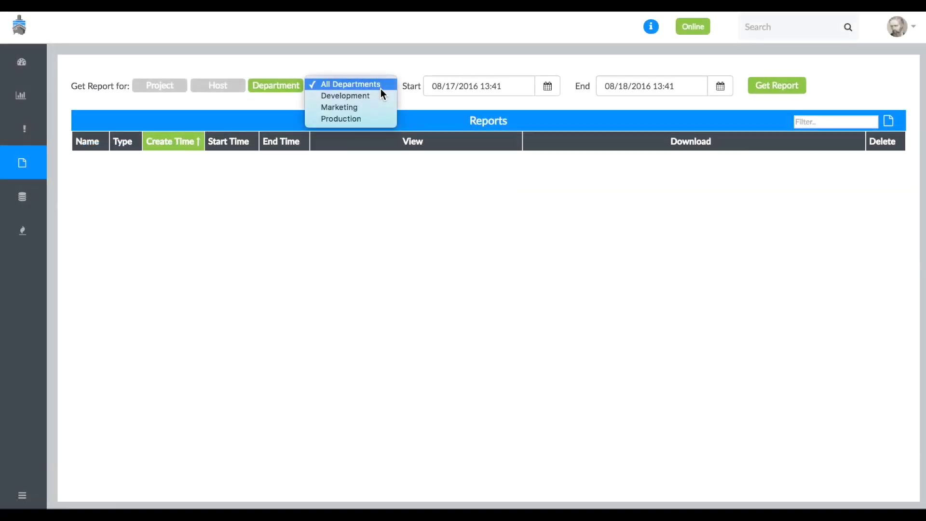
Generate an All Departments chargeback report and open its chart view.
{"action": "left_click", "coordinate": [383, 85]}
{"action": "left_click", "coordinate": [775, 87]}
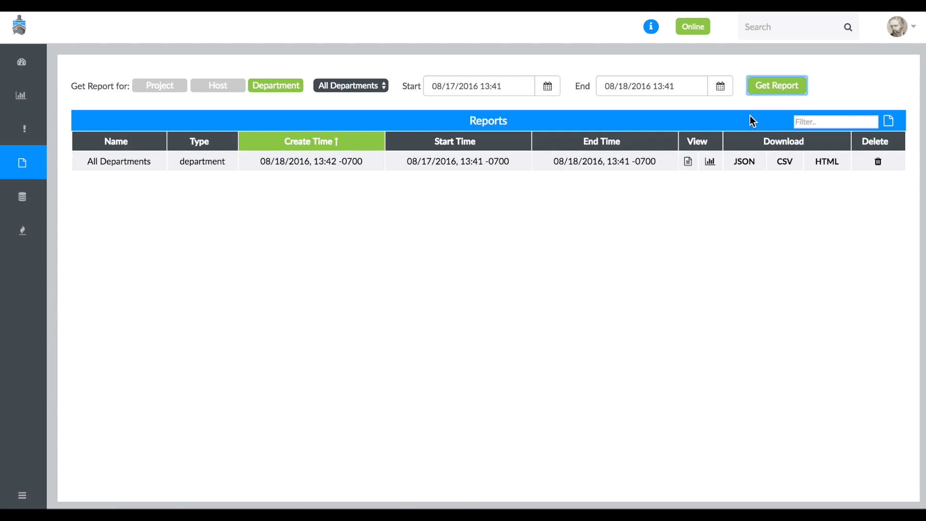
{"action": "left_click", "coordinate": [712, 162]}
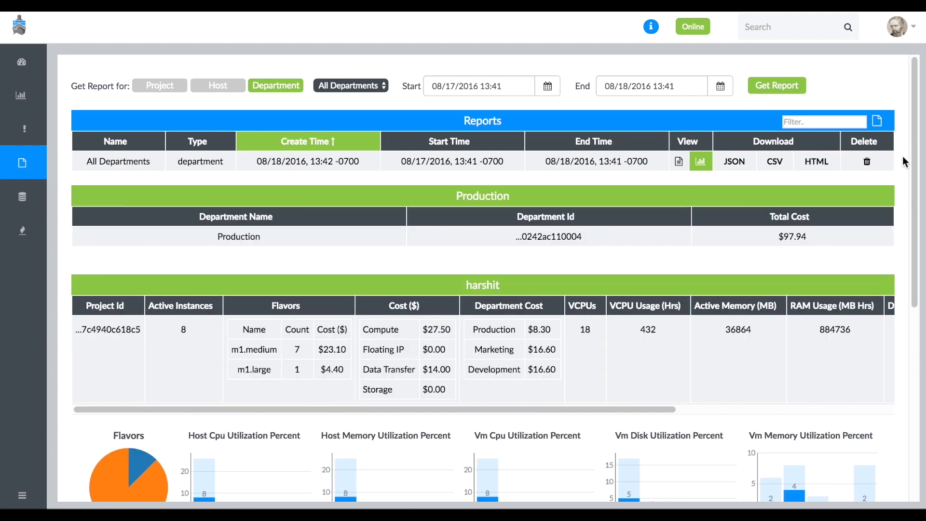
{"action": "scroll", "coordinate": [910, 170], "scroll_direction": "down", "scroll_amount": 5}
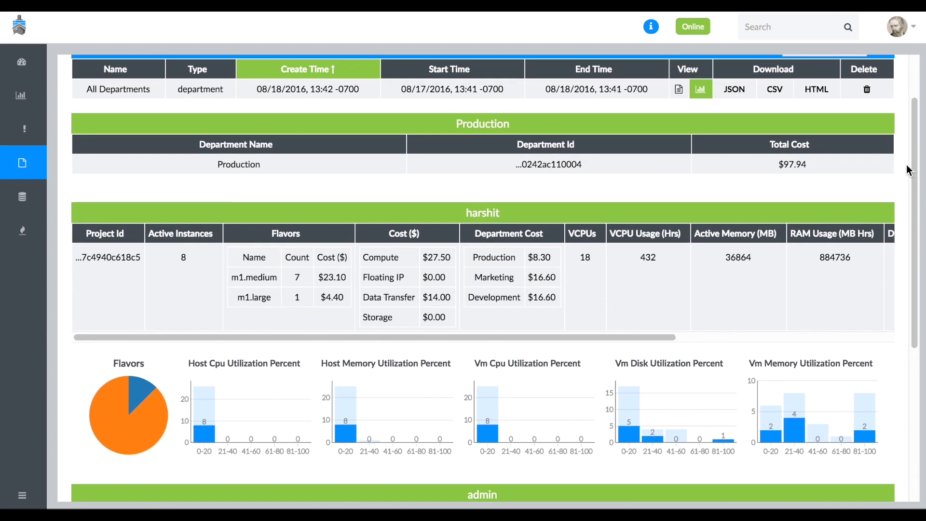
{"action": "scroll", "coordinate": [910, 169], "scroll_direction": "down", "scroll_amount": 5}
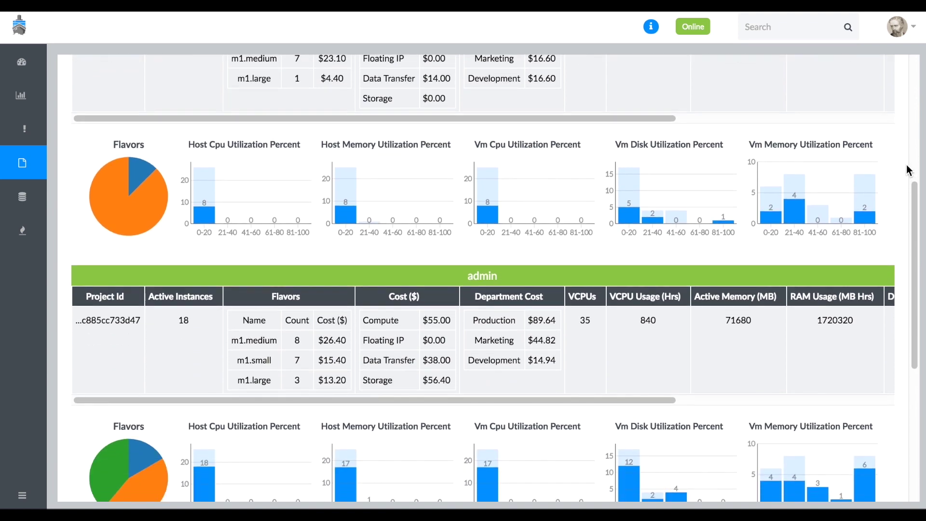
{"action": "scroll", "coordinate": [910, 169], "scroll_direction": "down", "scroll_amount": 3}
{"action": "scroll", "coordinate": [910, 170], "scroll_direction": "down", "scroll_amount": 3}
{"action": "scroll", "coordinate": [910, 170], "scroll_direction": "up", "scroll_amount": 3}
{"action": "scroll", "coordinate": [910, 170], "scroll_direction": "up", "scroll_amount": 4}
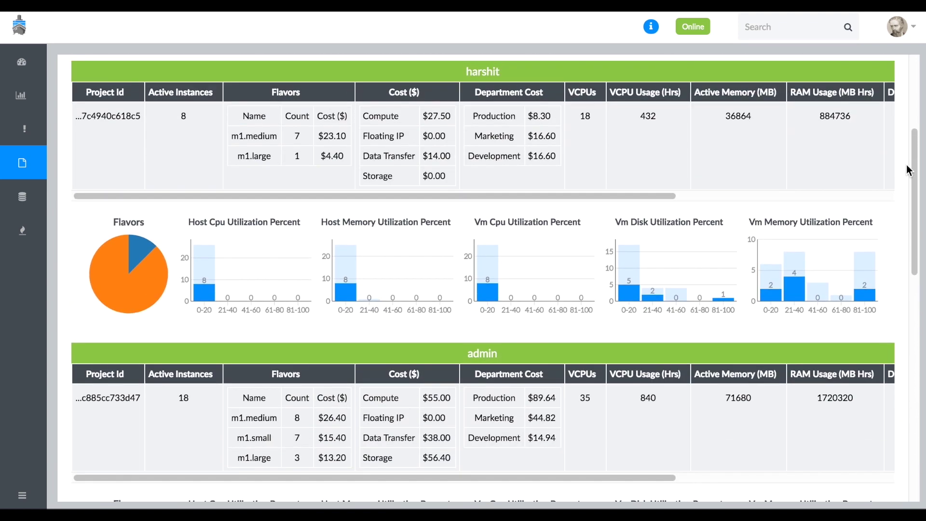
{"action": "scroll", "coordinate": [910, 169], "scroll_direction": "up", "scroll_amount": 4}
{"action": "scroll", "coordinate": [910, 170], "scroll_direction": "up", "scroll_amount": 3}
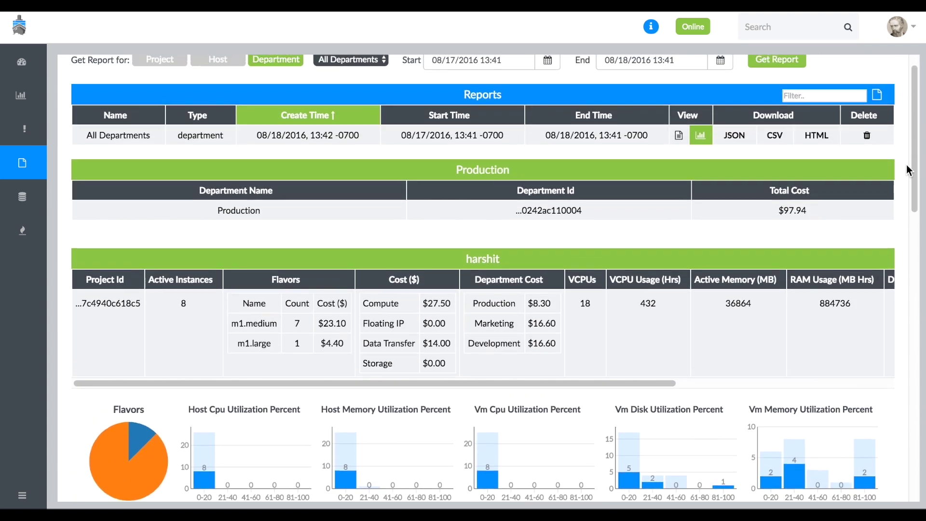
Show the report as tables and sort harshit's instances by Host CPU and instance CPU.
{"action": "left_click", "coordinate": [681, 137]}
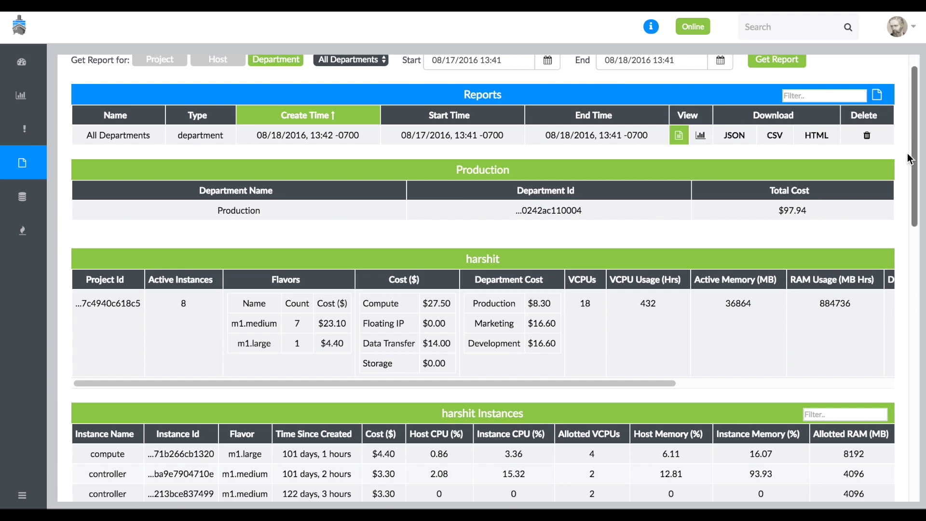
{"action": "scroll", "coordinate": [910, 158], "scroll_direction": "down", "scroll_amount": 1}
{"action": "scroll", "coordinate": [910, 158], "scroll_direction": "down", "scroll_amount": 2}
{"action": "scroll", "coordinate": [909, 158], "scroll_direction": "down", "scroll_amount": 2}
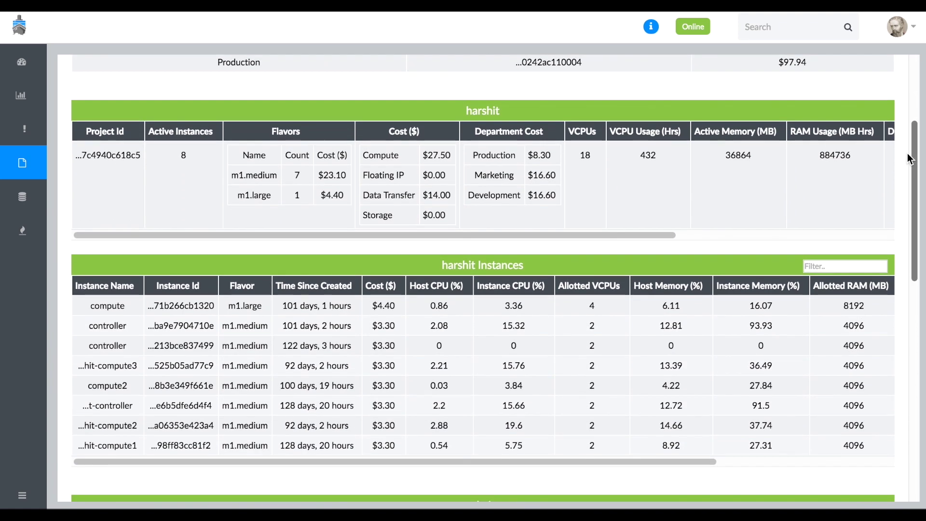
{"action": "scroll", "coordinate": [910, 157], "scroll_direction": "down", "scroll_amount": 2}
{"action": "scroll", "coordinate": [911, 158], "scroll_direction": "down", "scroll_amount": 1}
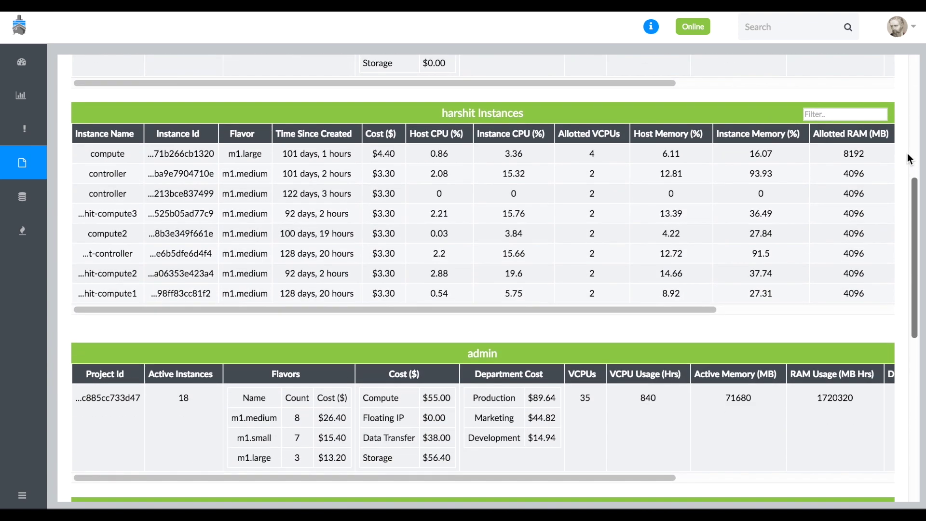
{"action": "left_click", "coordinate": [439, 138]}
{"action": "left_click", "coordinate": [507, 136]}
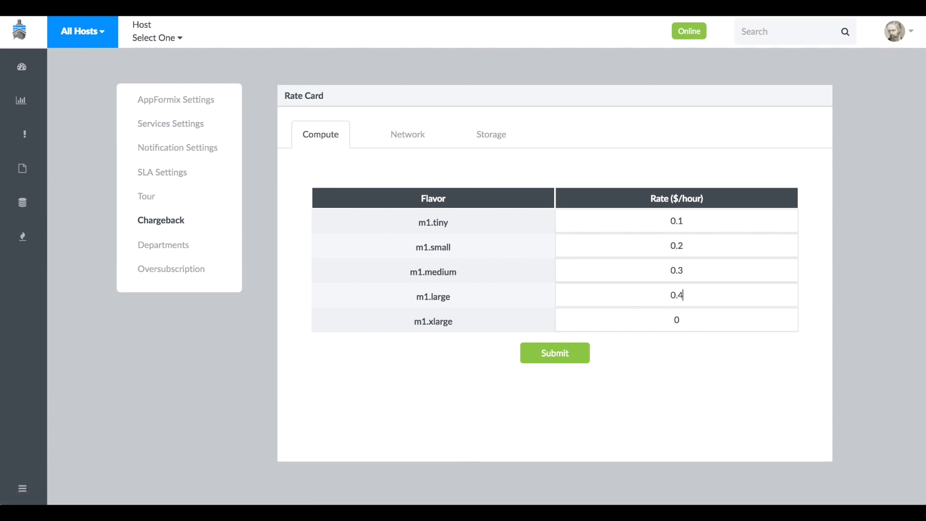
Save the compute flavor rates 0.1–0.5 and the network Floating IP rate of 0.5.
{"action": "left_click", "coordinate": [568, 357]}
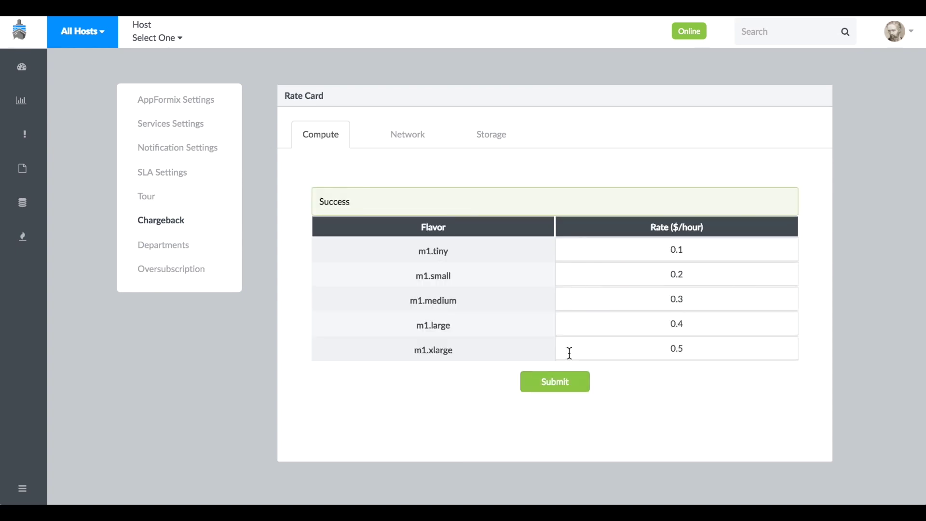
{"action": "left_click", "coordinate": [417, 136]}
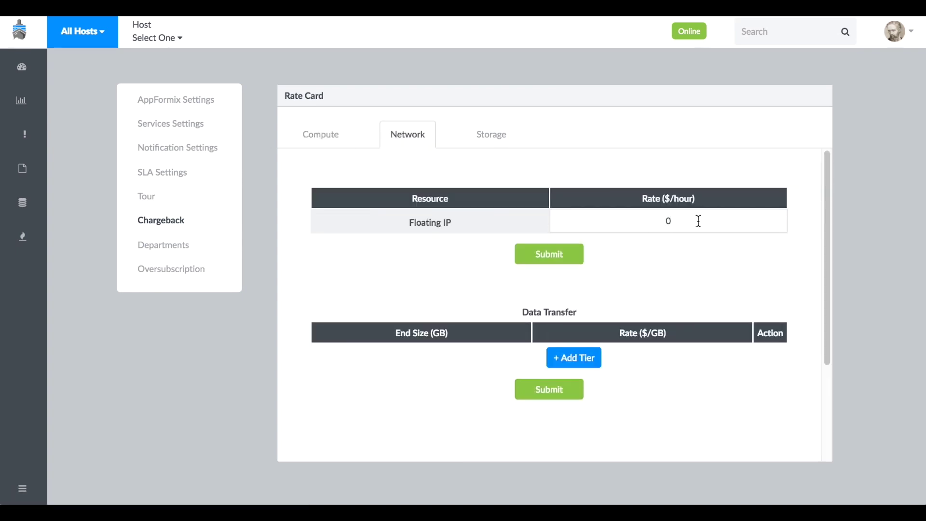
{"action": "left_click", "coordinate": [558, 255]}
Save data-transfer tiers at 0.4 $/GB up to 10 GB and 0.2 beyond.
{"action": "left_click", "coordinate": [584, 360]}
{"action": "type", "text": "0.2"}
{"action": "double_click", "coordinate": [484, 355]}
{"action": "type", "text": "10"}
{"action": "left_click", "coordinate": [549, 383]}
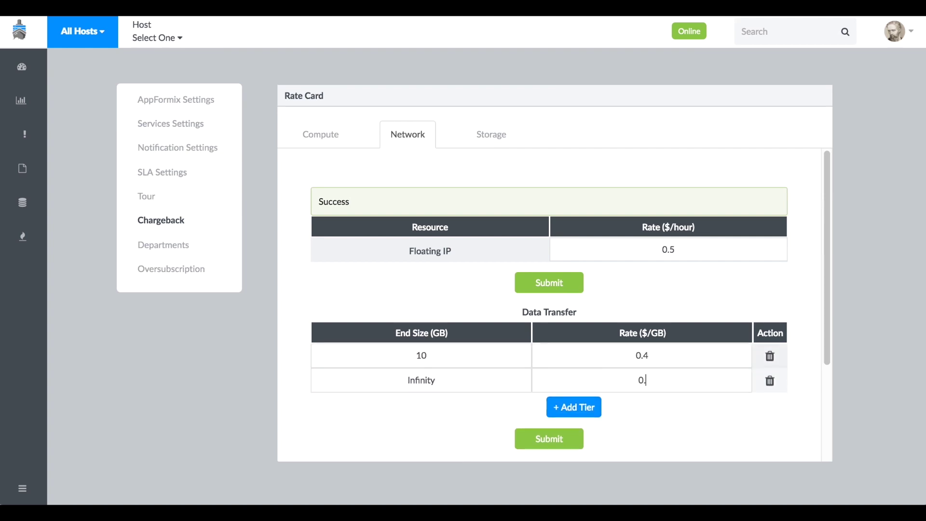
{"action": "left_click", "coordinate": [563, 443]}
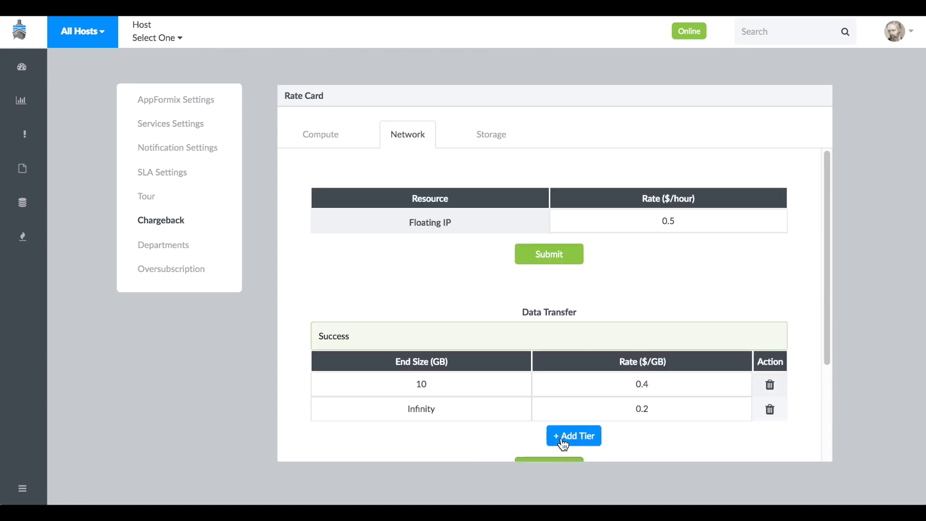
{"action": "left_click", "coordinate": [491, 133]}
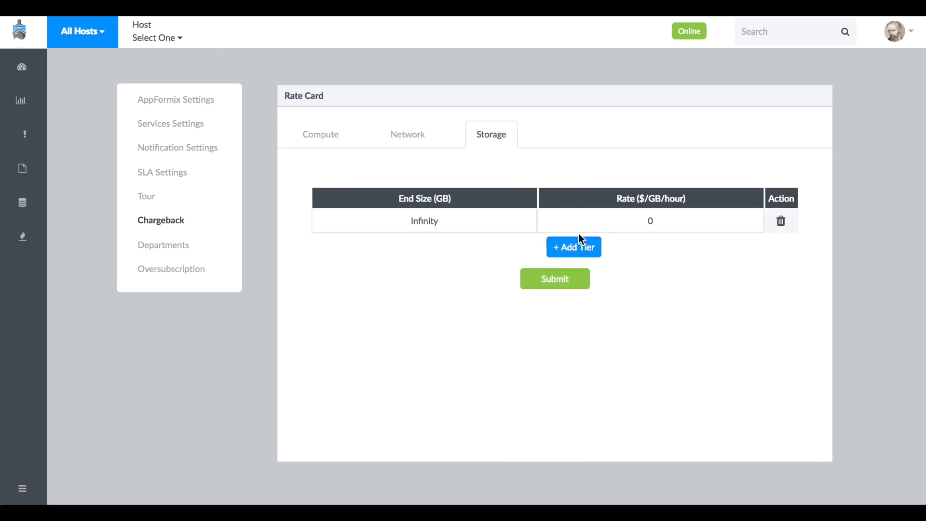
Save storage tiers at 0.1 $/GB/hour up to 100 GB and 0.05 beyond.
{"action": "double_click", "coordinate": [424, 220]}
{"action": "type", "text": "100"}
{"action": "left_click", "coordinate": [567, 249]}
{"action": "type", "text": "0.05"}
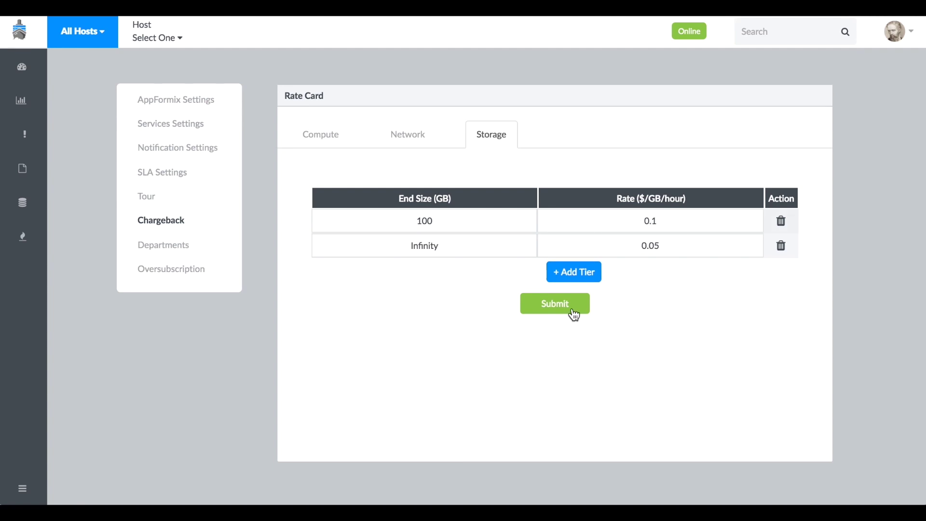
{"action": "left_click", "coordinate": [575, 313]}
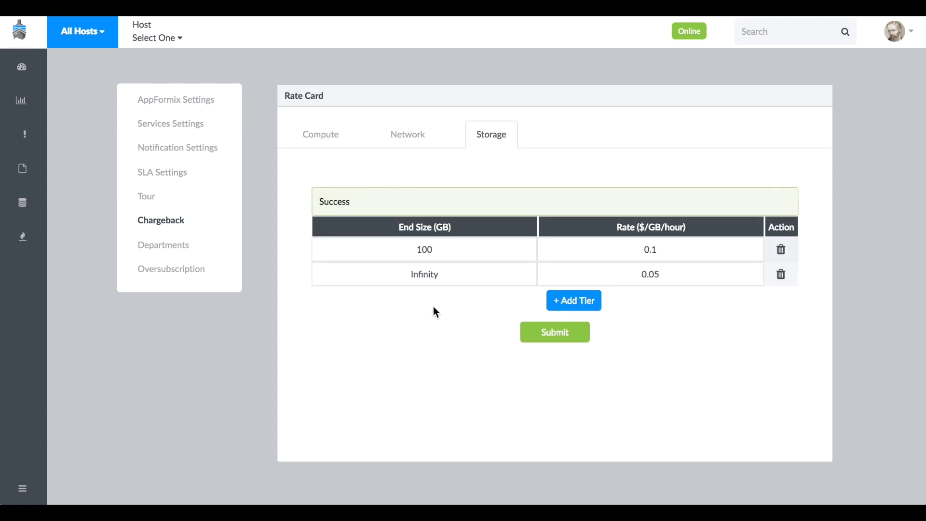
{"action": "left_click", "coordinate": [163, 245]}
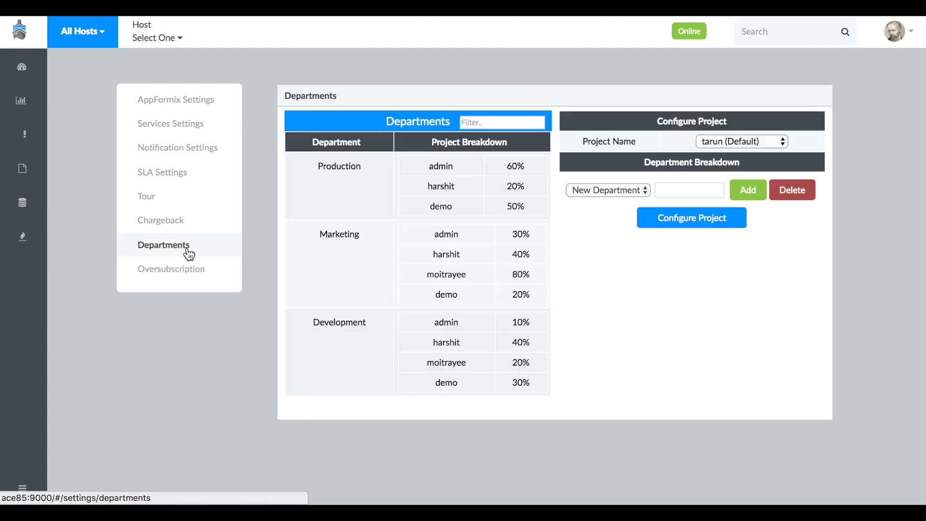
Select project 'new (Default)' and add Production to its department breakdown.
{"action": "left_click", "coordinate": [741, 141]}
{"action": "left_click", "coordinate": [740, 182]}
{"action": "left_click", "coordinate": [634, 194]}
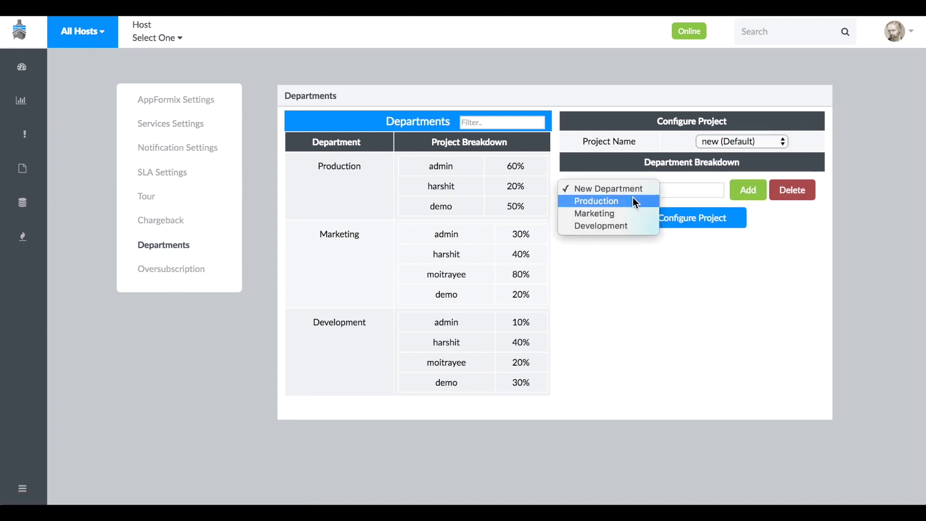